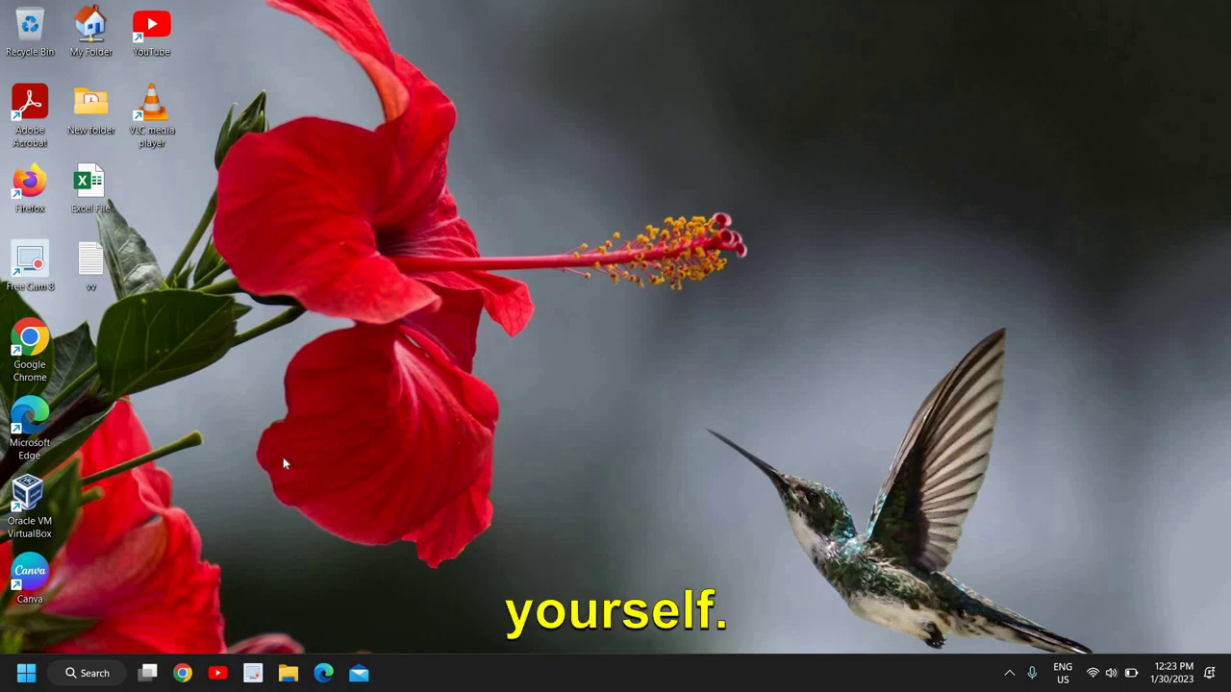
# Step: Use Task Manager's background processes list to end Google Crash Handler, then close Task Manager
pyautogui.rightClick(21, 680)
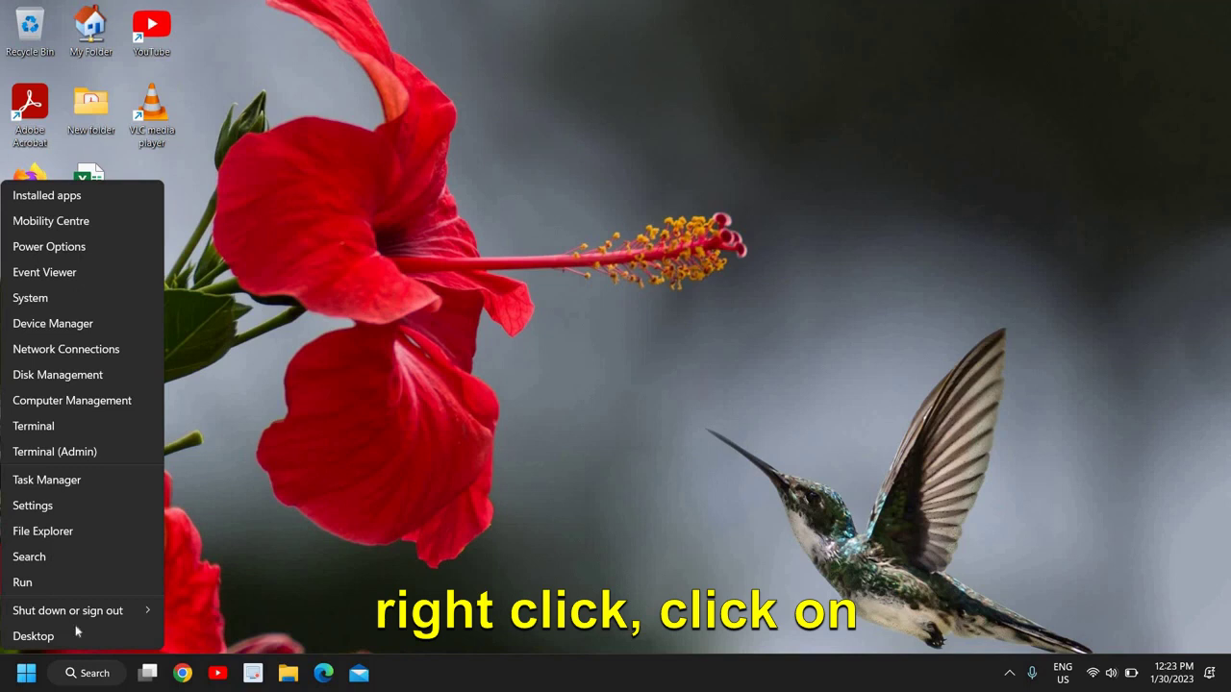
pyautogui.click(42, 482)
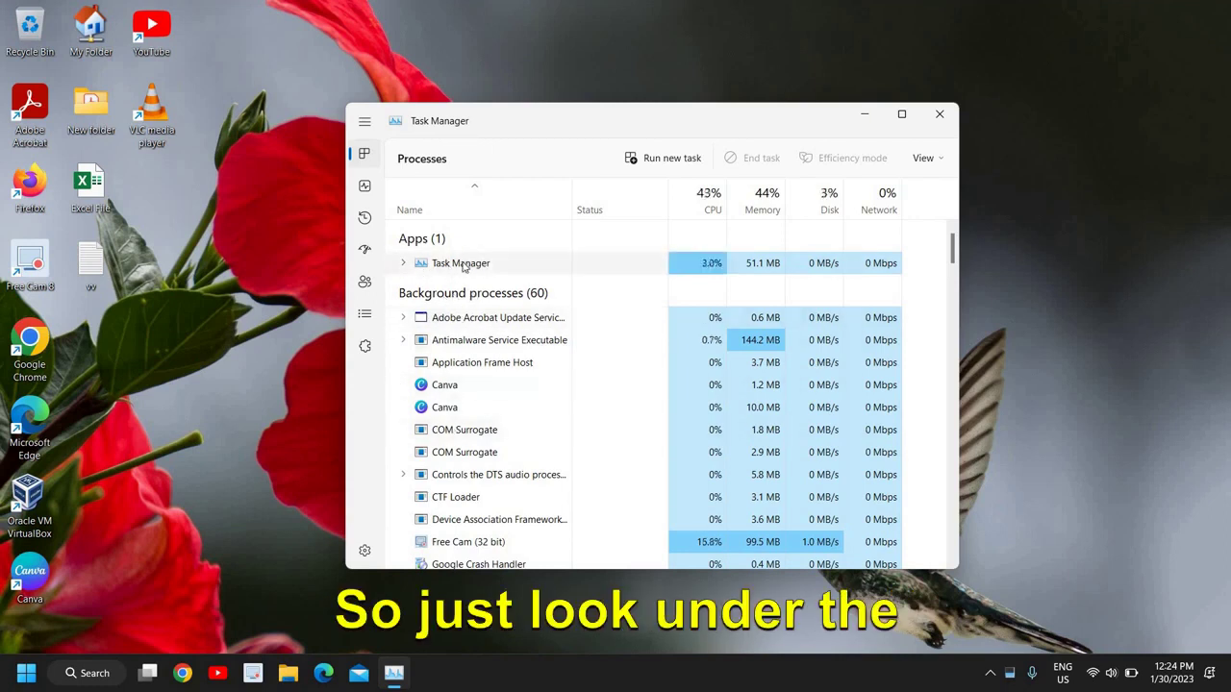
pyautogui.click(458, 319)
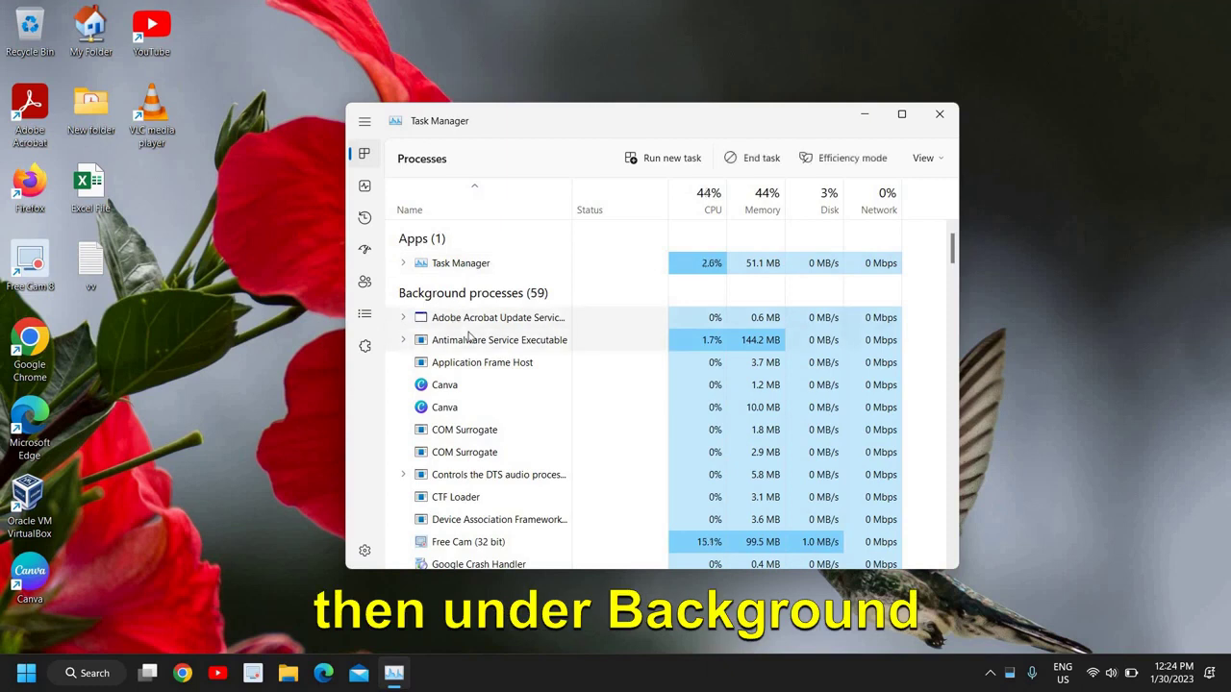
pyautogui.scroll(-3, 487, 383)
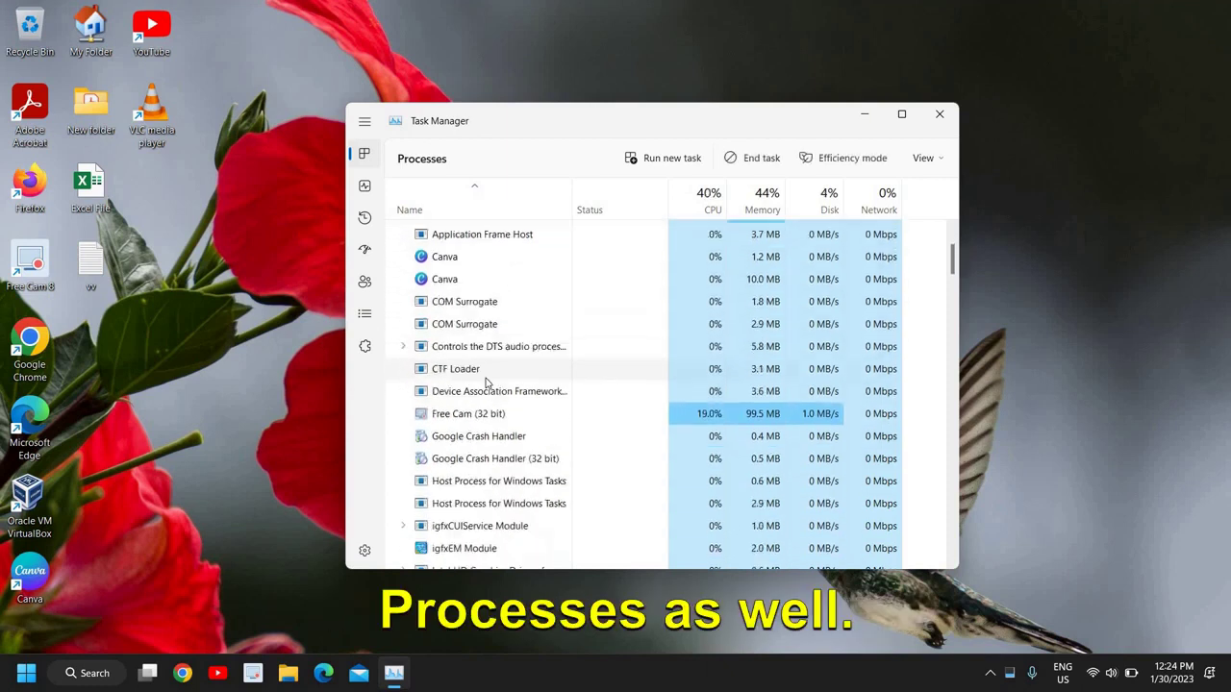
pyautogui.scroll(-2, 486, 384)
pyautogui.scroll(-1, 486, 399)
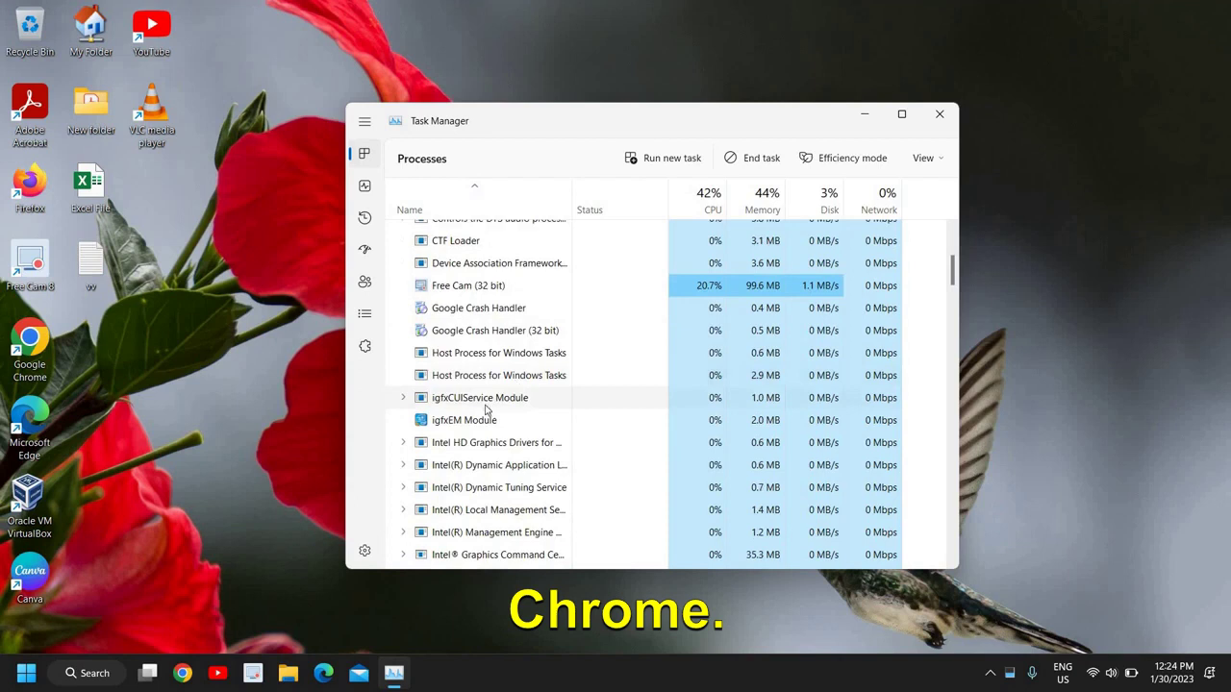
pyautogui.rightClick(464, 315)
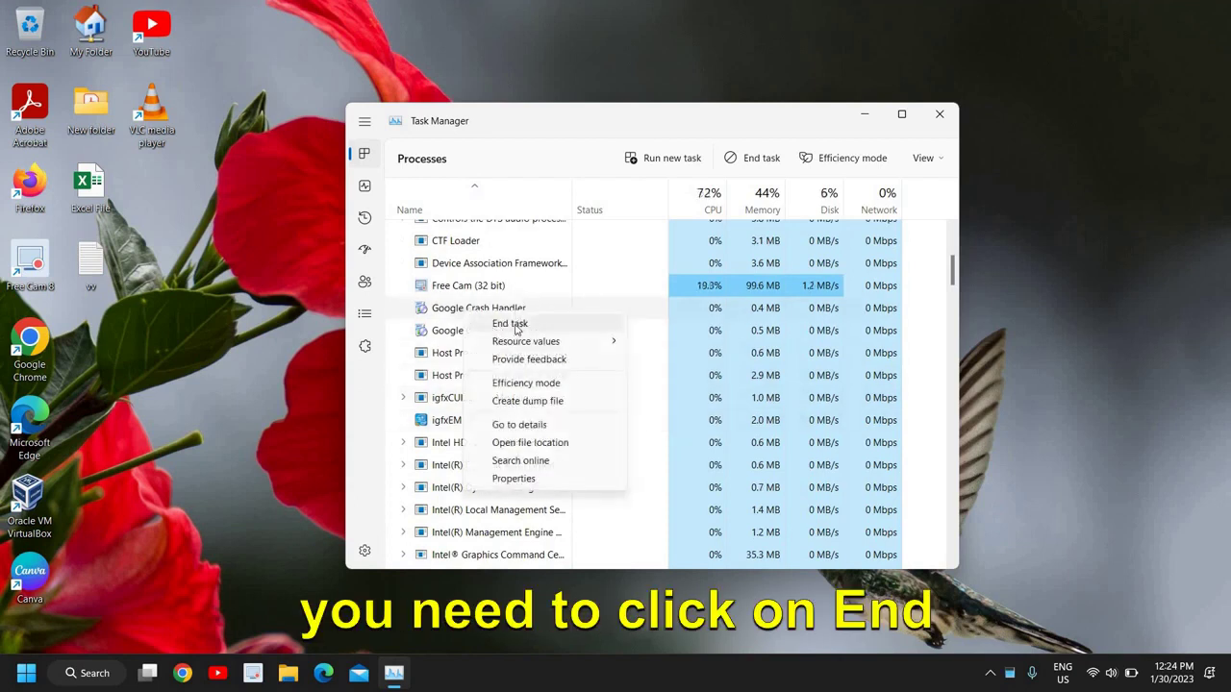
pyautogui.click(508, 326)
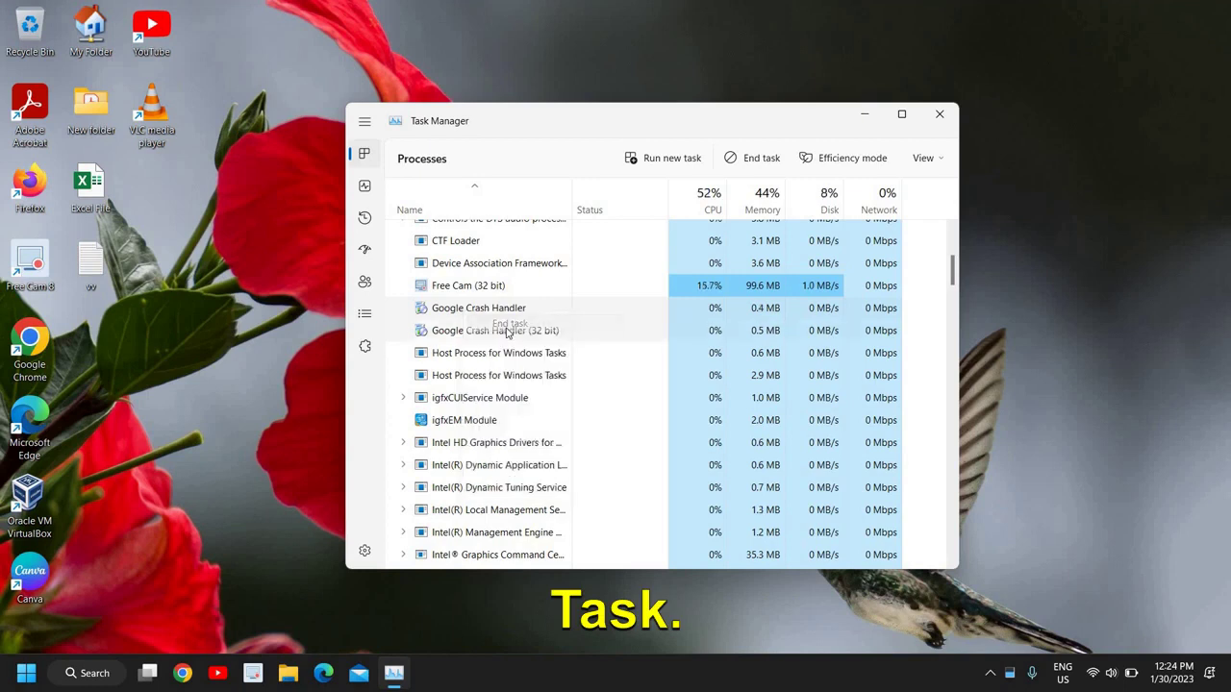
pyautogui.click(941, 116)
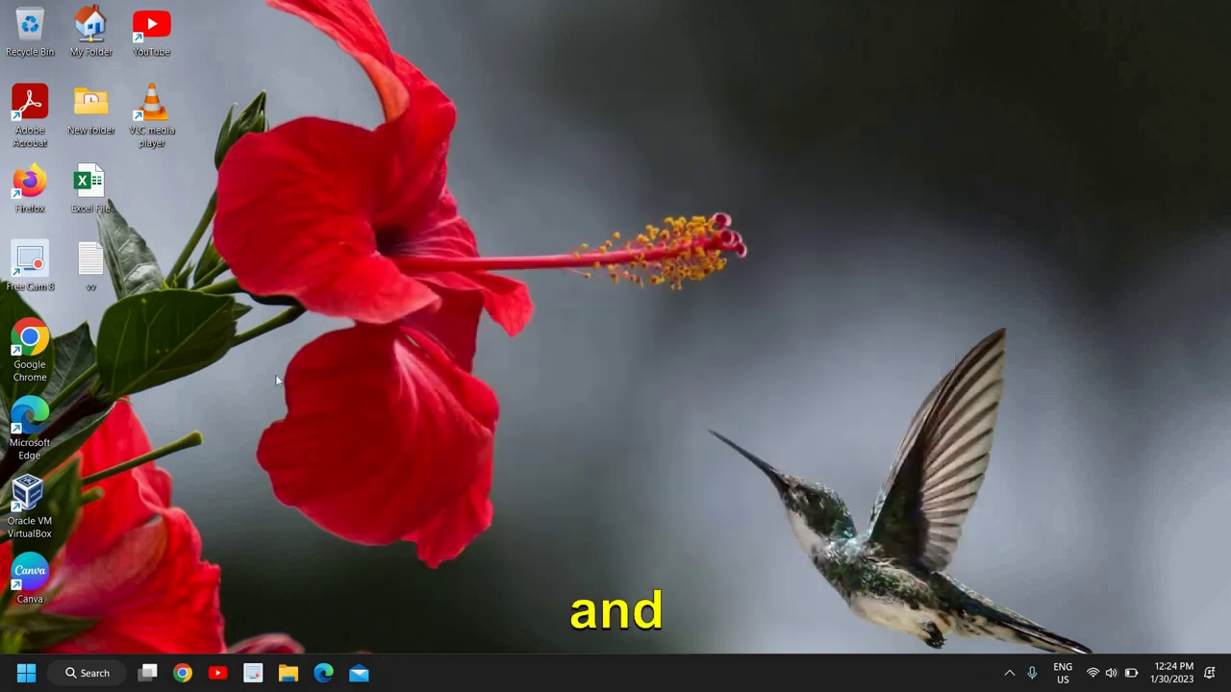
# Step: Open C:\Program Files\Google\Chrome\Application from the Google Chrome desktop shortcut's Open file location
pyautogui.moveTo(30, 341)
pyautogui.mouseDown()
pyautogui.moveTo(216, 280)
pyautogui.moveTo(99, 370)
pyautogui.moveTo(30, 349)
pyautogui.mouseUp()
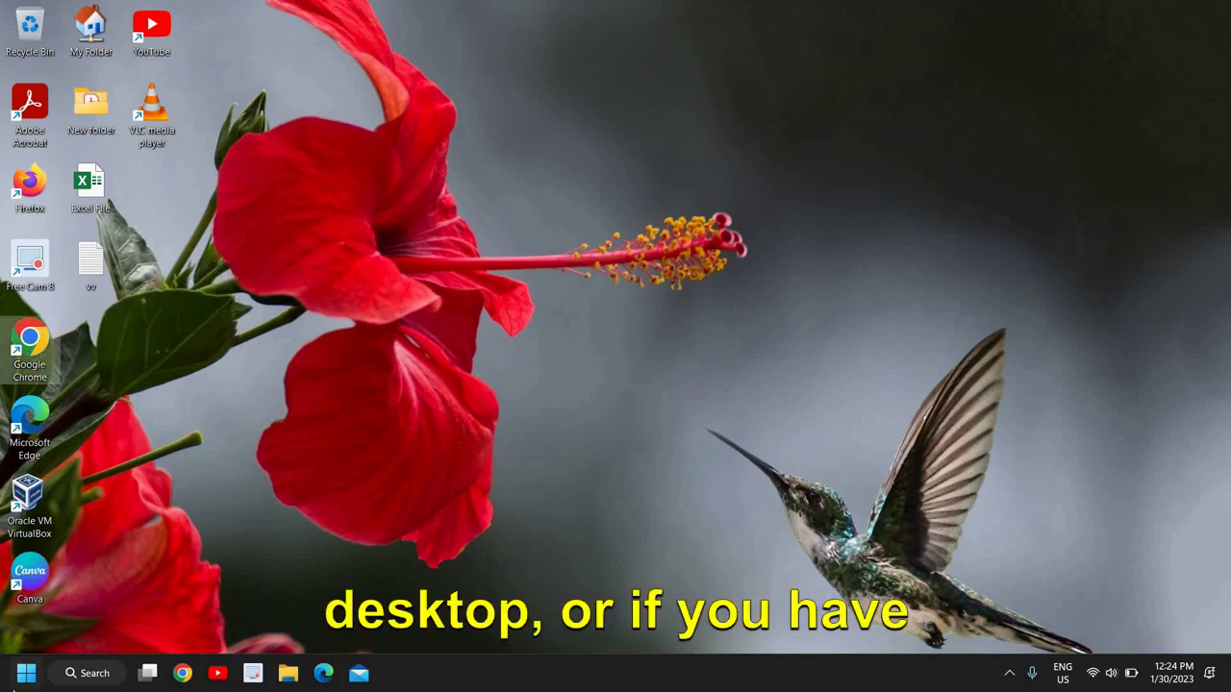
pyautogui.click(23, 675)
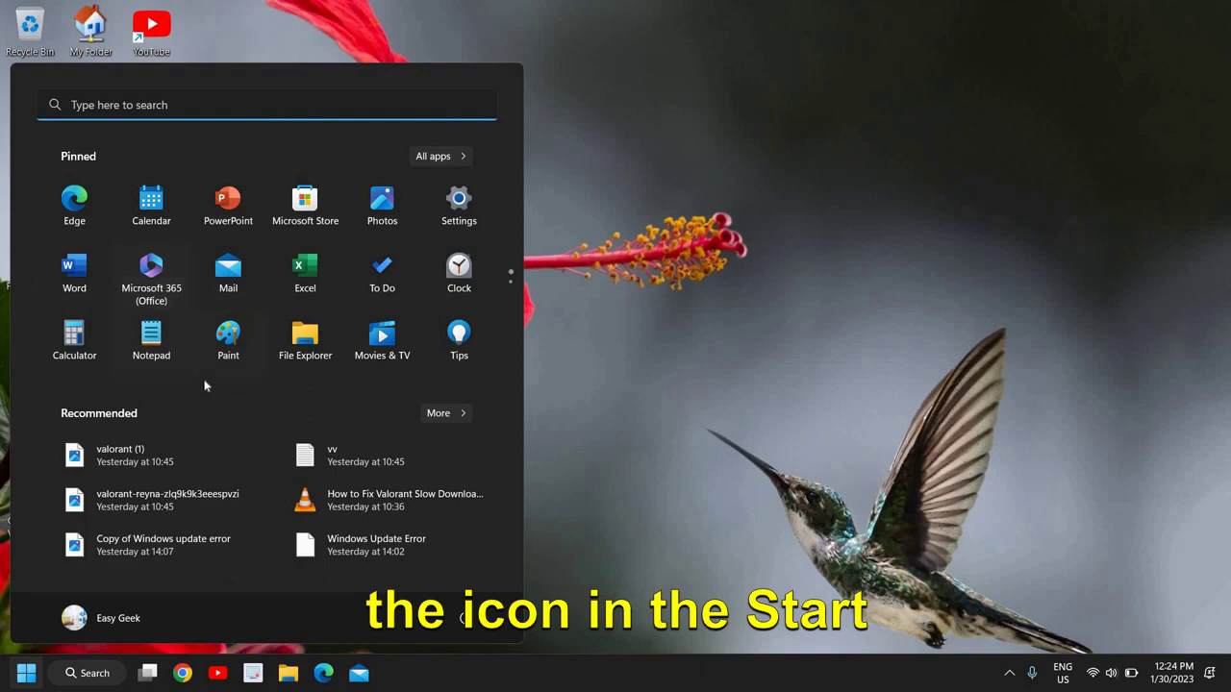
pyautogui.click(582, 281)
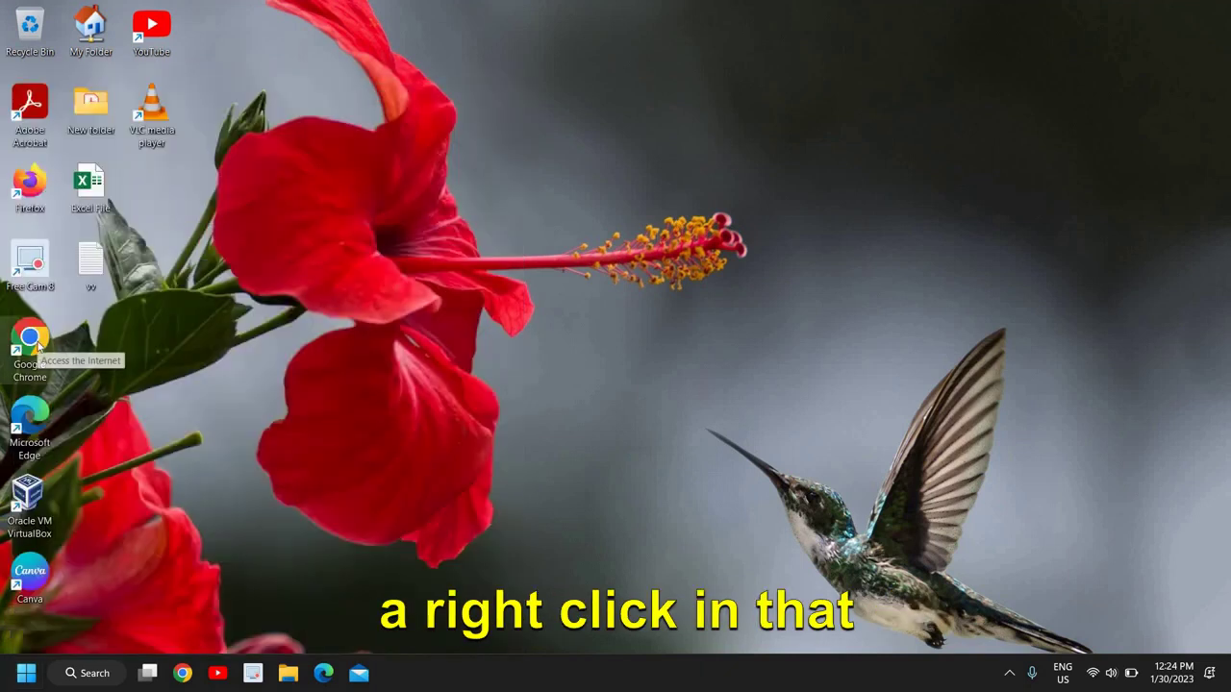
pyautogui.rightClick(37, 349)
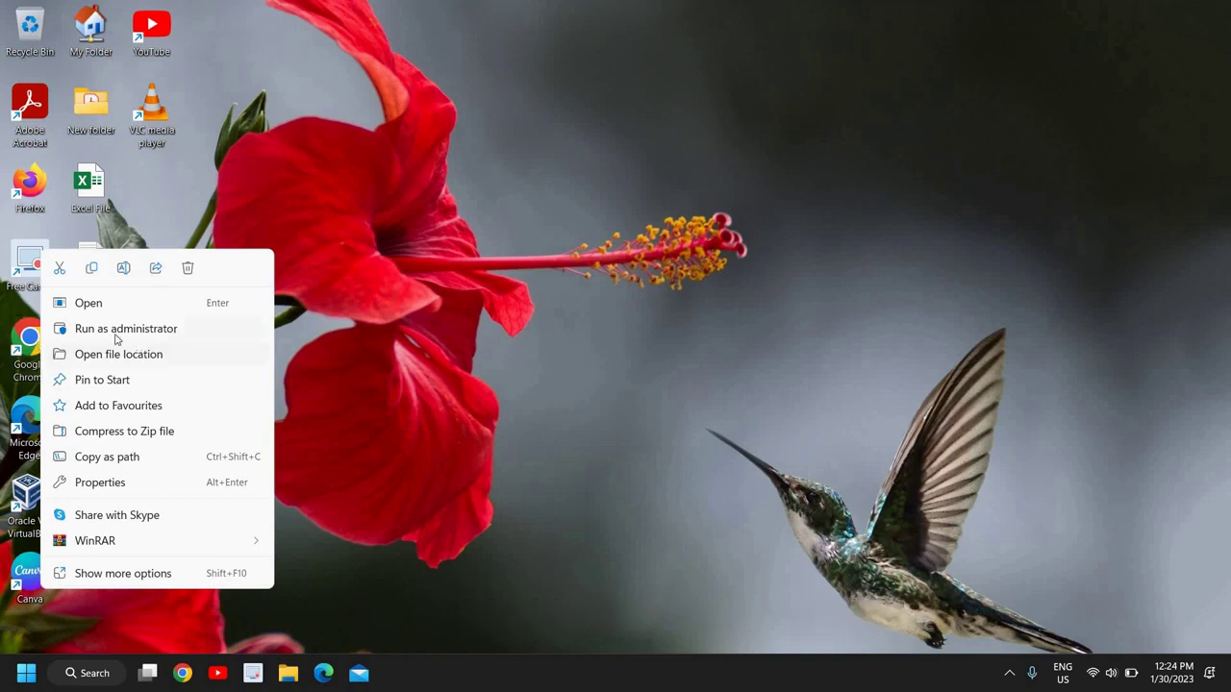
pyautogui.press('Escape')
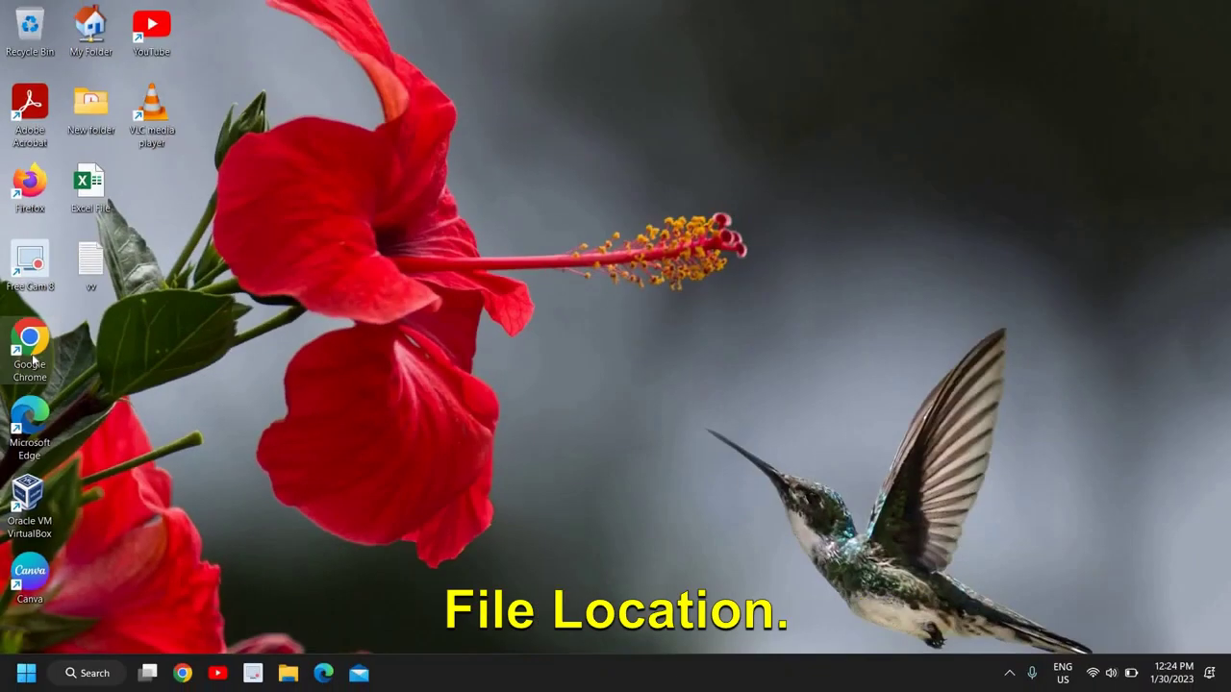
pyautogui.rightClick(33, 360)
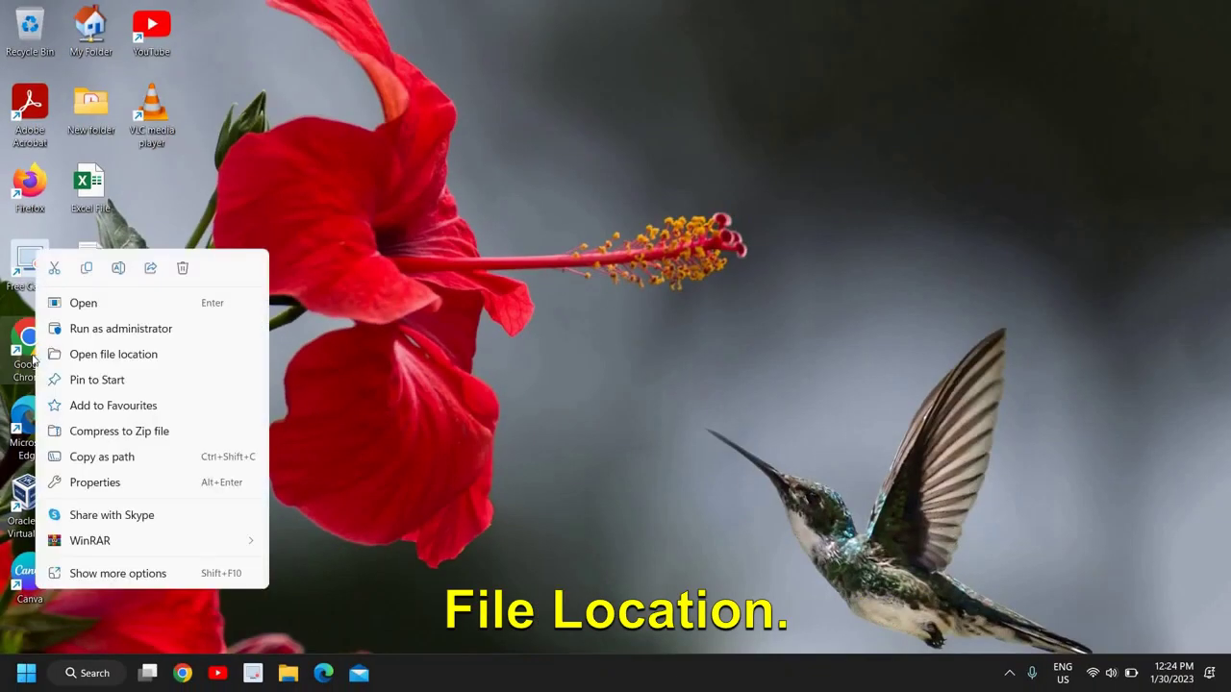
pyautogui.click(100, 363)
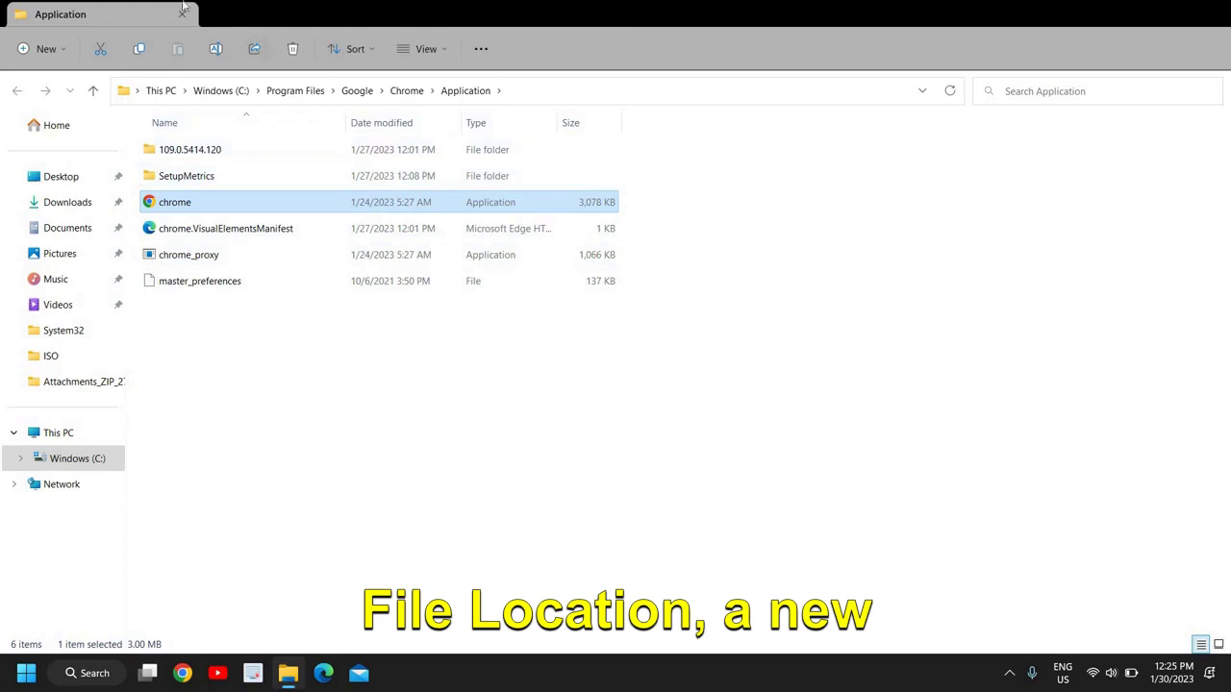
# Step: Rename the chrome application file to chrome1 and confirm the administrator permission prompt with Continue
pyautogui.click(308, 420)
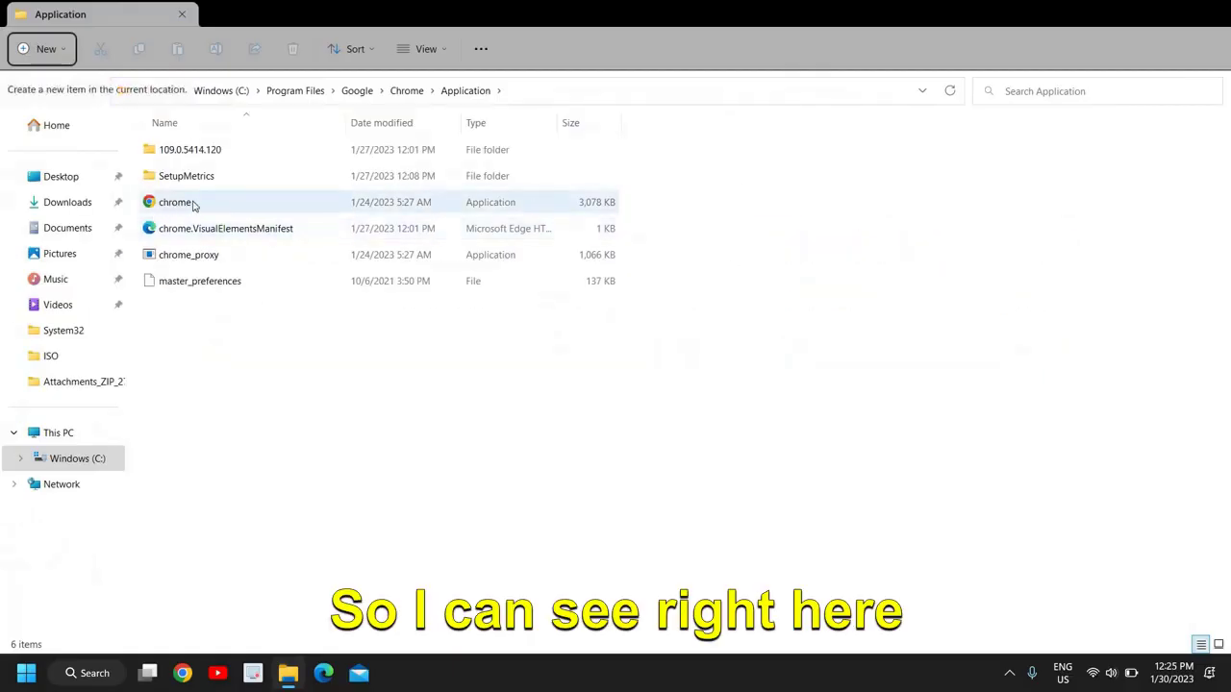
pyautogui.moveTo(181, 207)
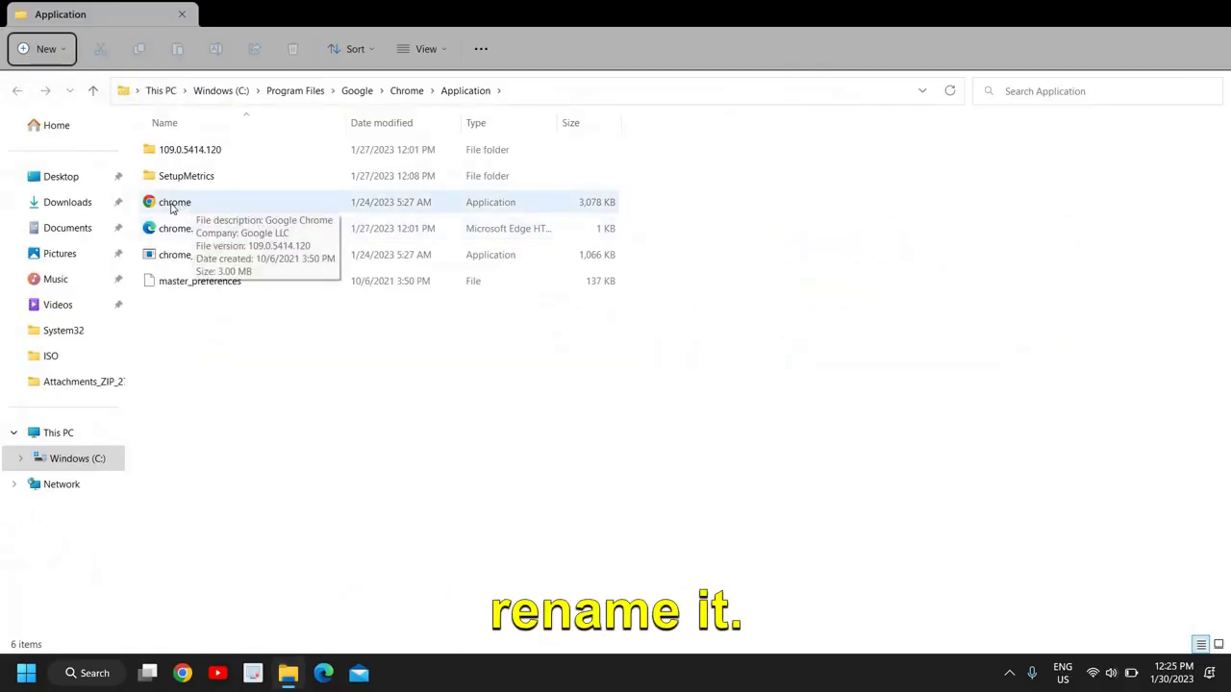
pyautogui.rightClick(173, 207)
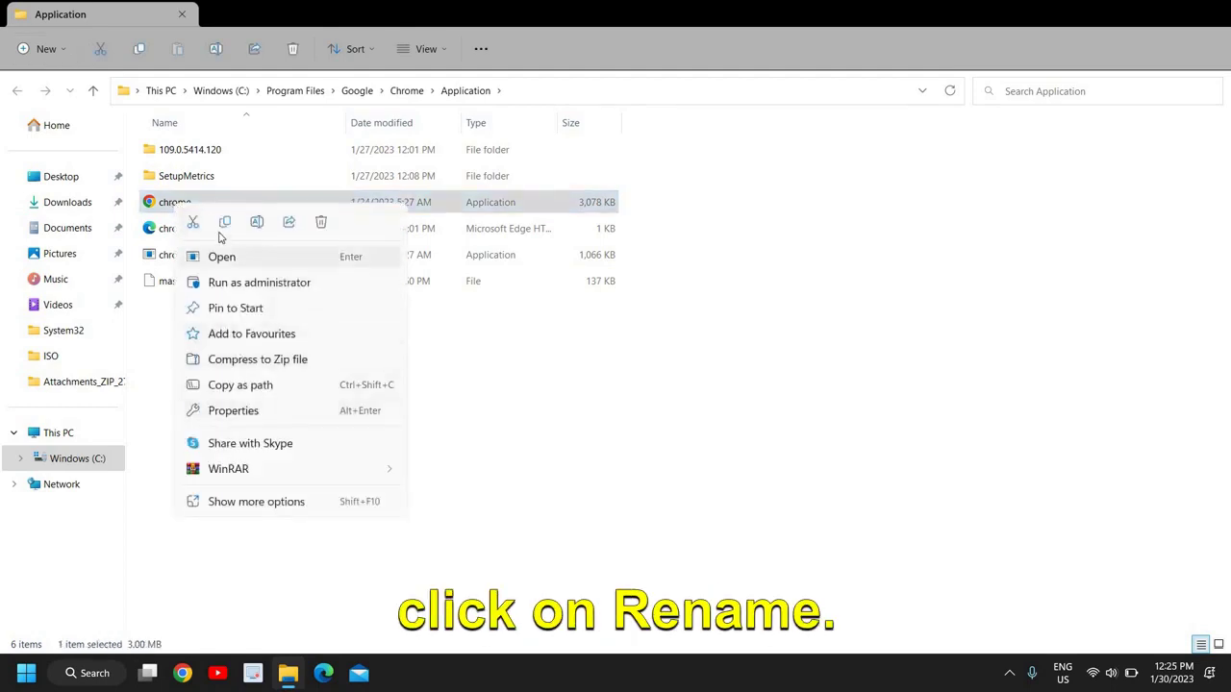
pyautogui.click(137, 557)
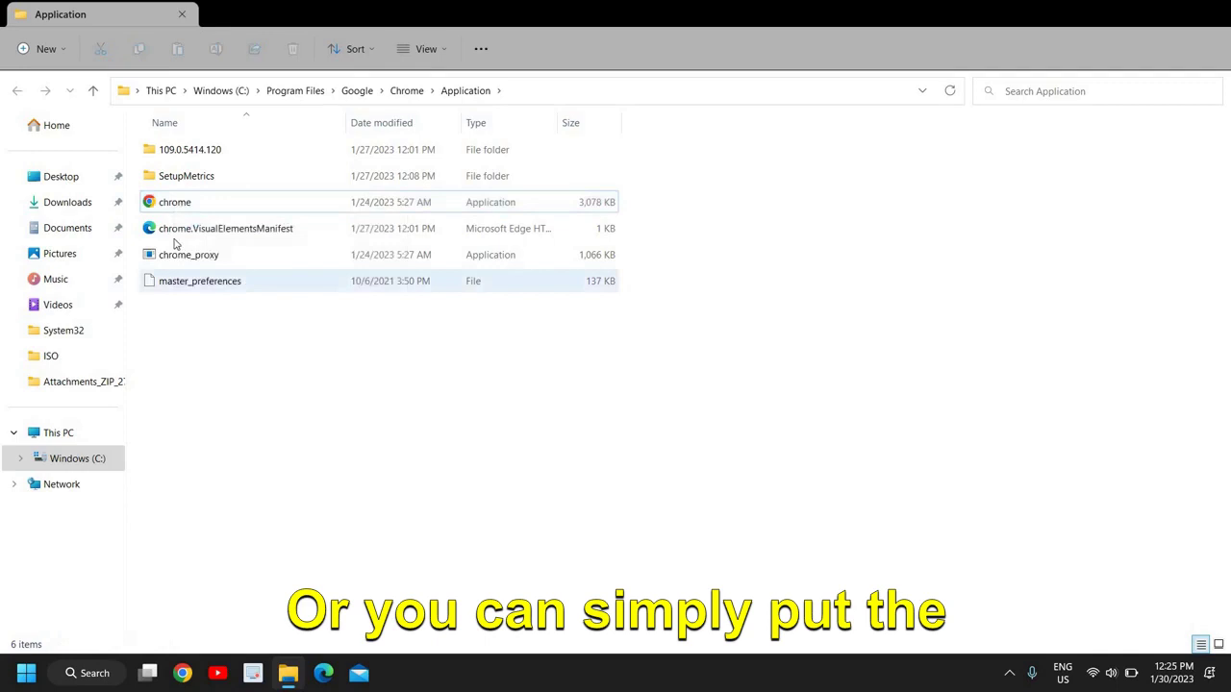
pyautogui.click(188, 208)
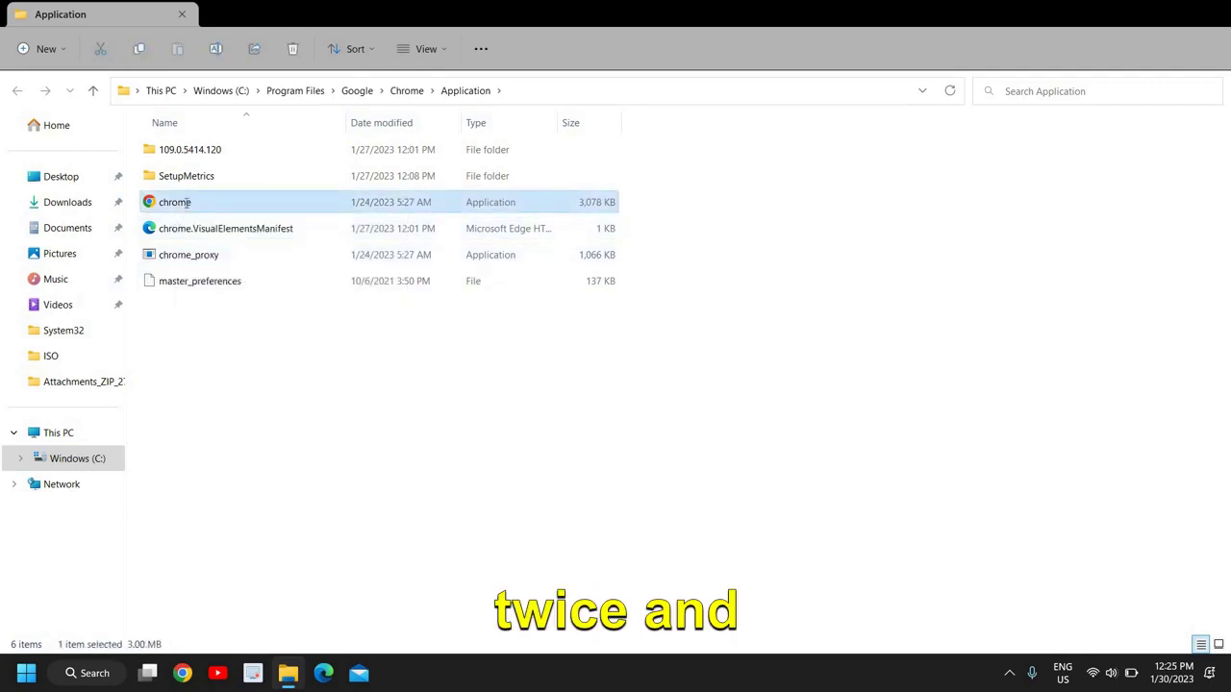
pyautogui.click(188, 202)
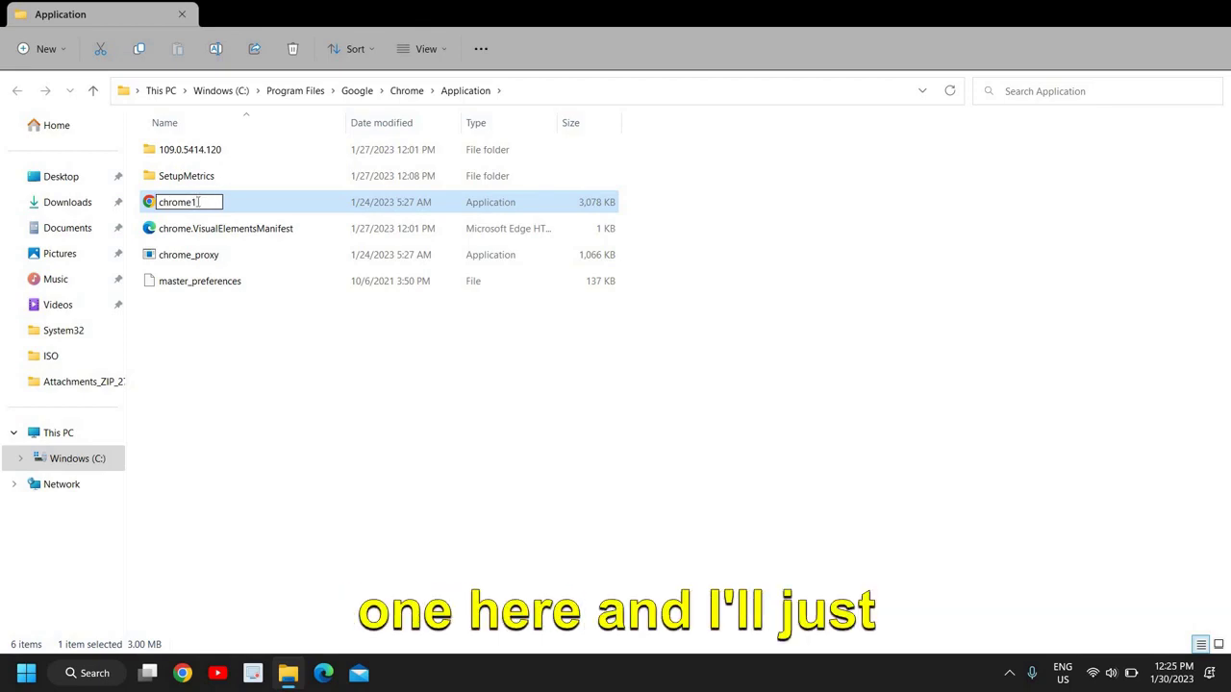
pyautogui.click(270, 352)
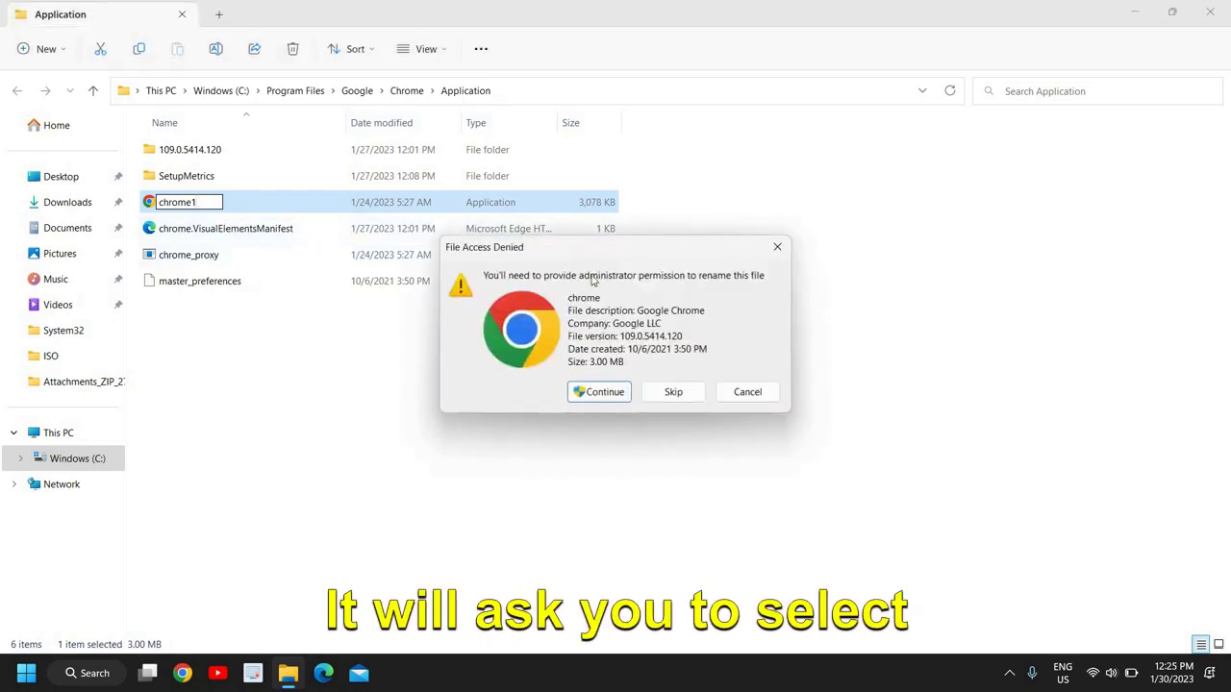
pyautogui.click(603, 392)
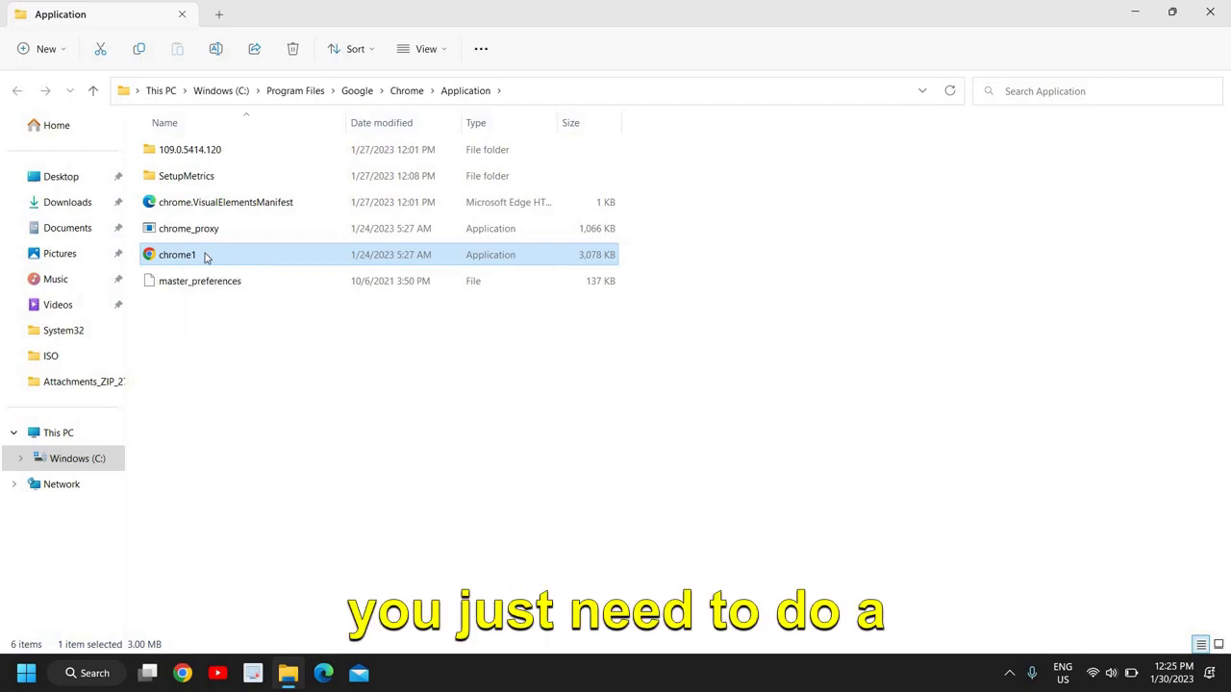
# Step: Launch Chrome by double-clicking chrome1, check that the New Tab page appears, then close it
pyautogui.rightClick(205, 258)
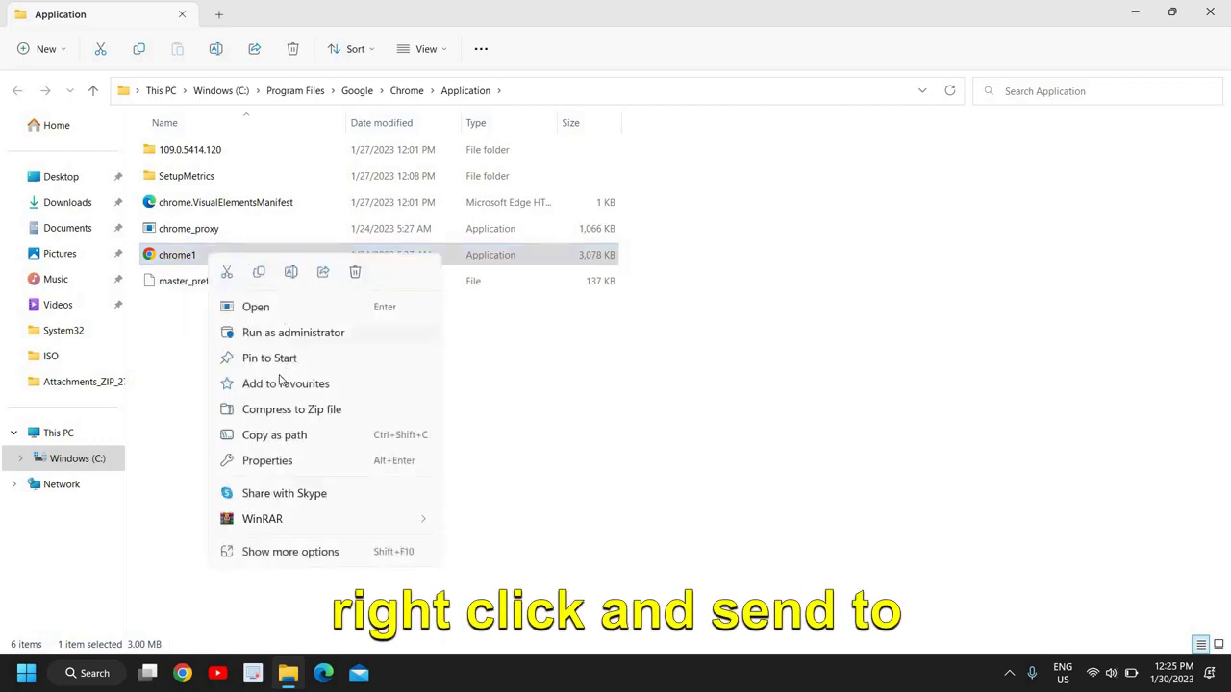
pyautogui.moveTo(275, 519)
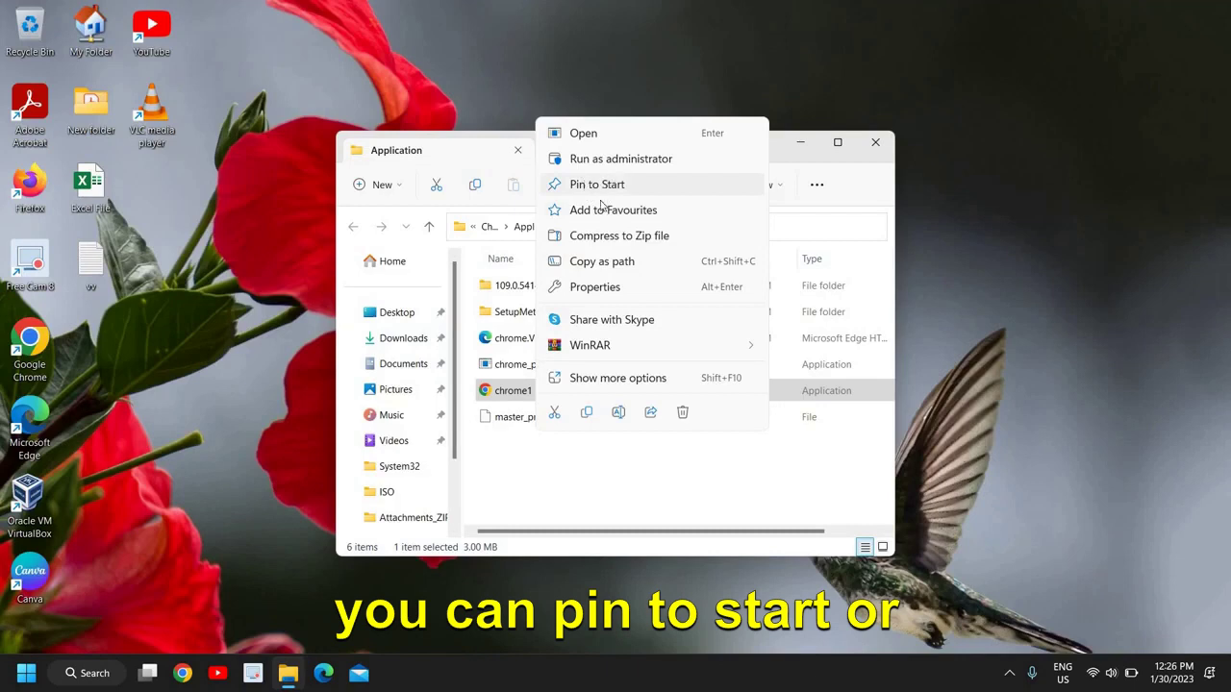
pyautogui.click(634, 459)
pyautogui.doubleClick(525, 390)
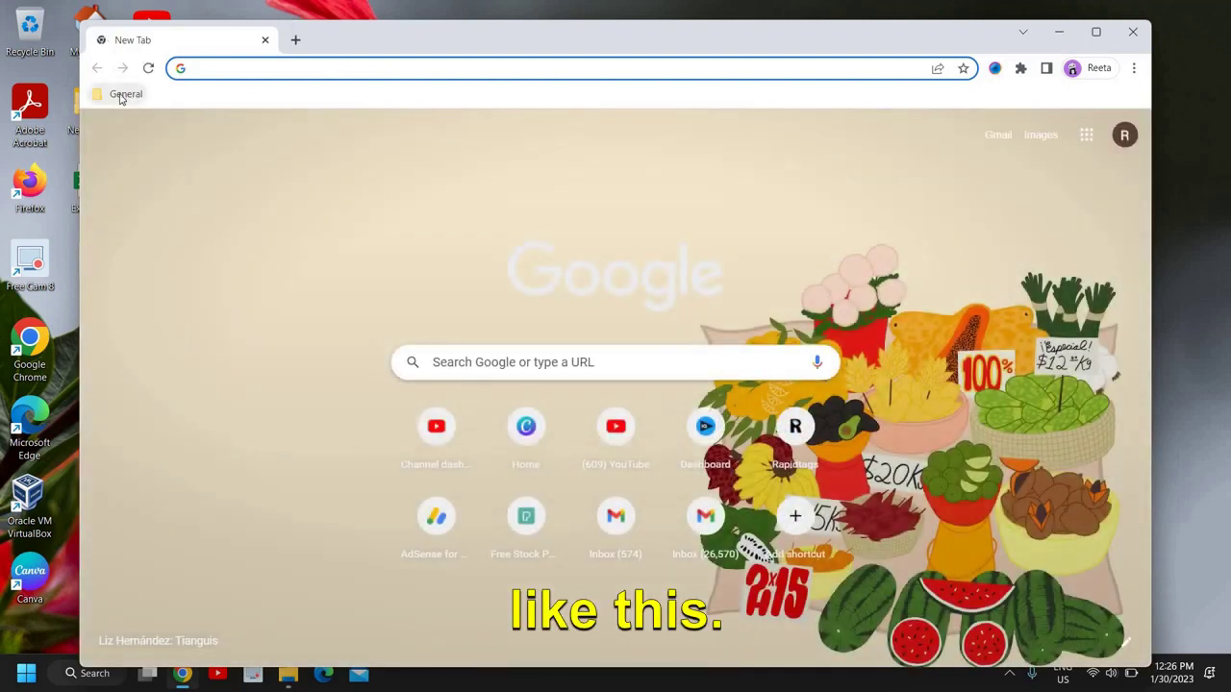
pyautogui.click(121, 93)
pyautogui.click(684, 181)
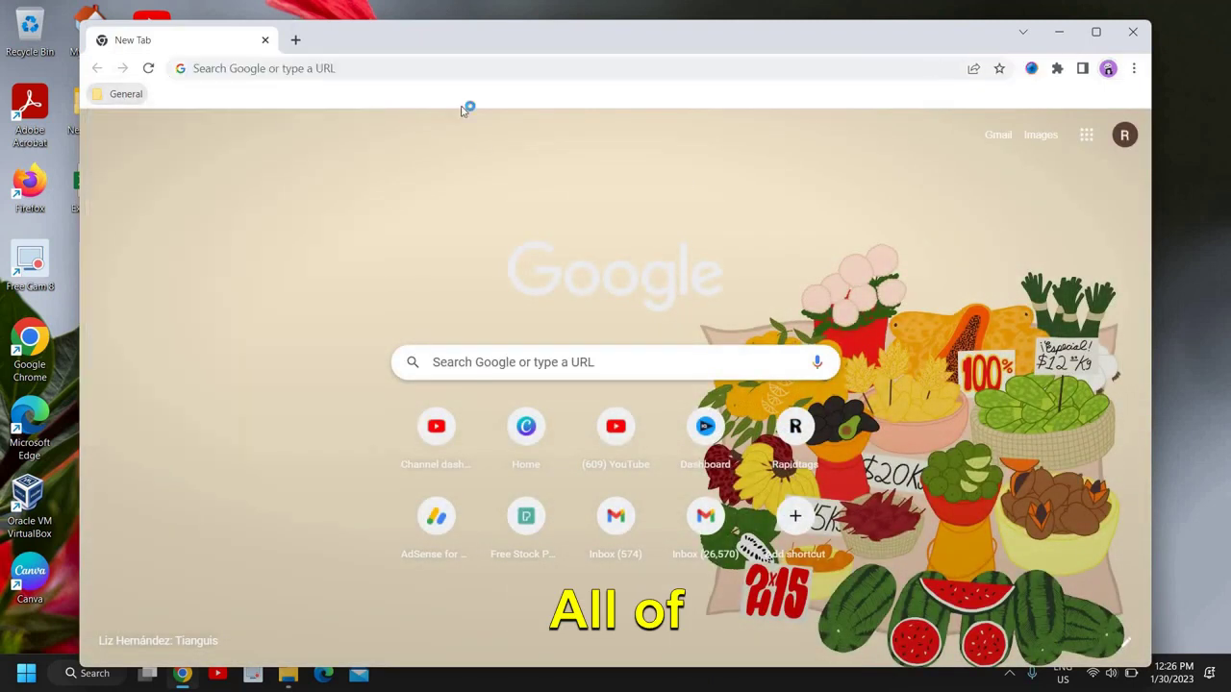
pyautogui.click(1133, 31)
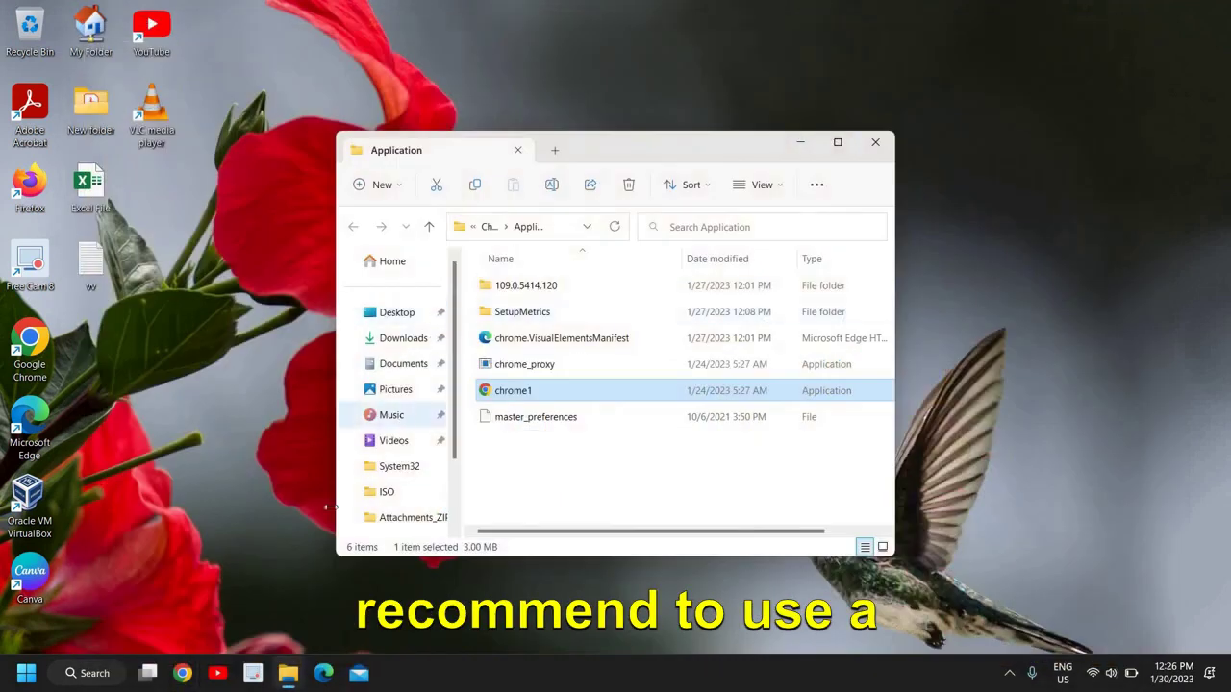
# Step: Close File Explorer, load google.com/chrome in a maximized Edge window, then minimize Edge
pyautogui.click(875, 144)
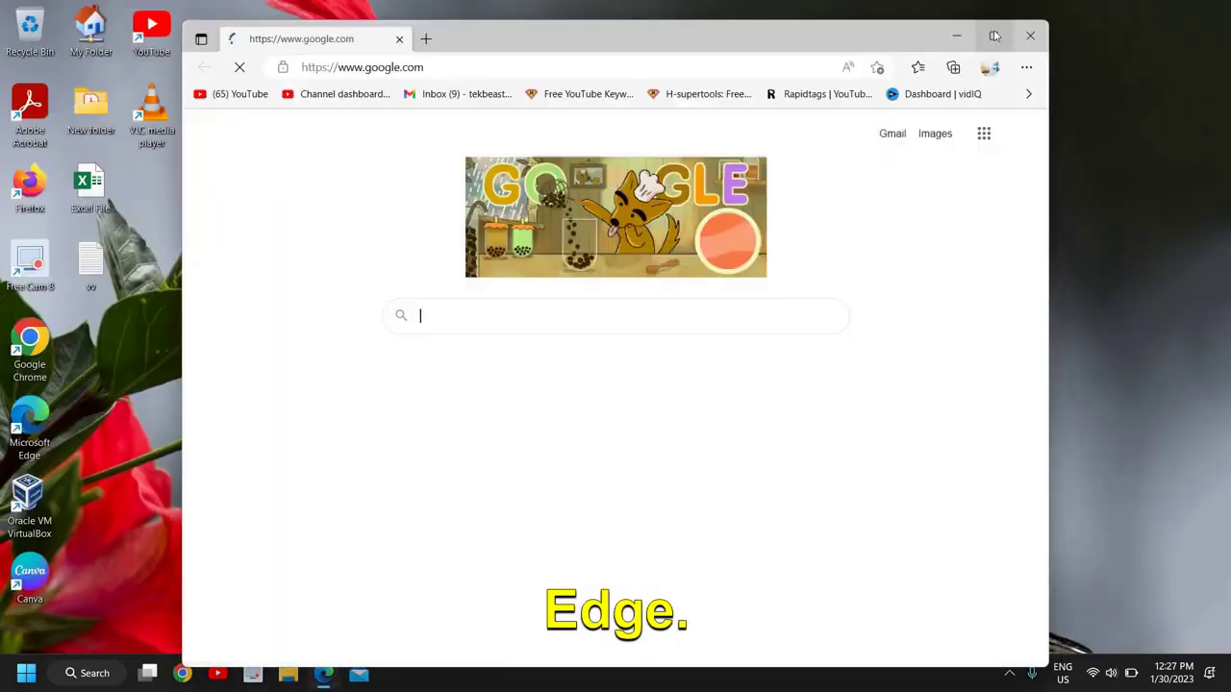
pyautogui.moveTo(375, 38); pyautogui.dragTo(373, 6)
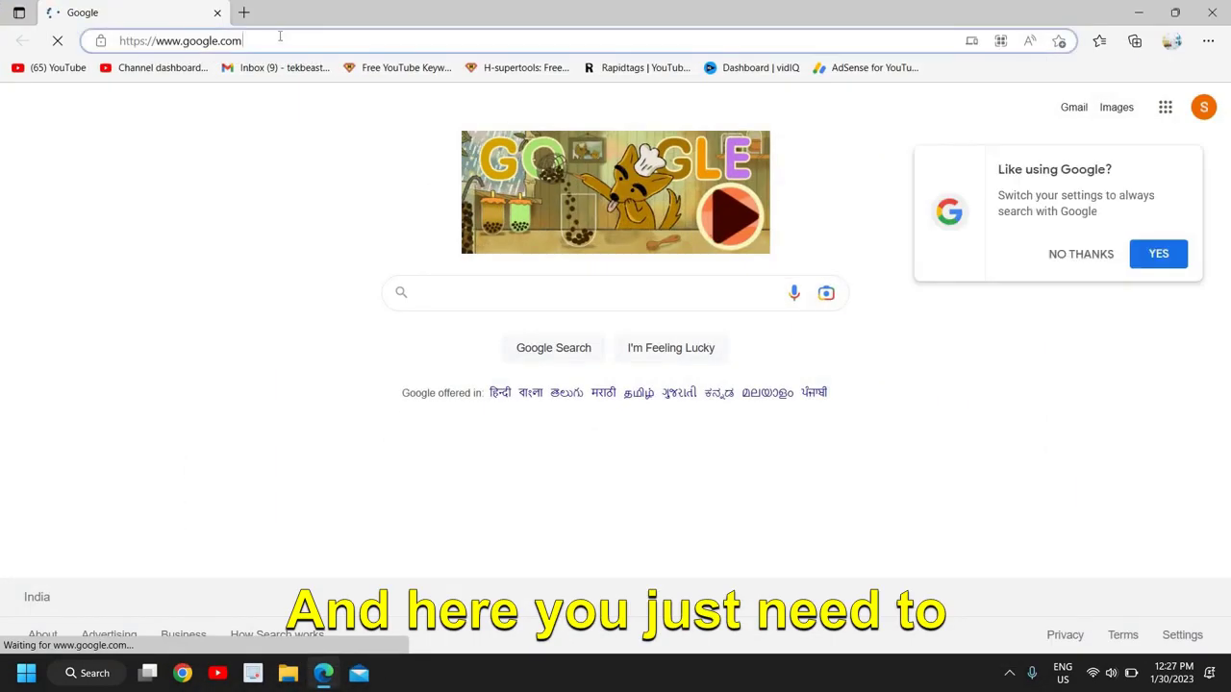
pyautogui.click(279, 39)
pyautogui.write('gool')
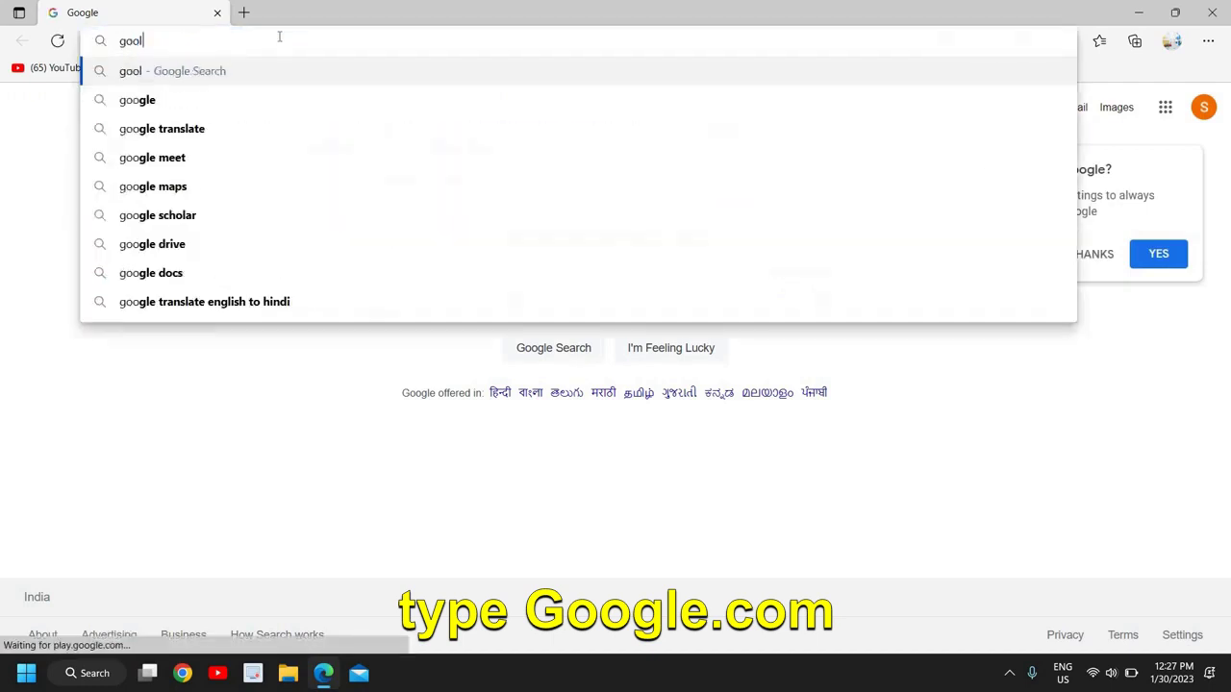
pyautogui.press('BackSpace')
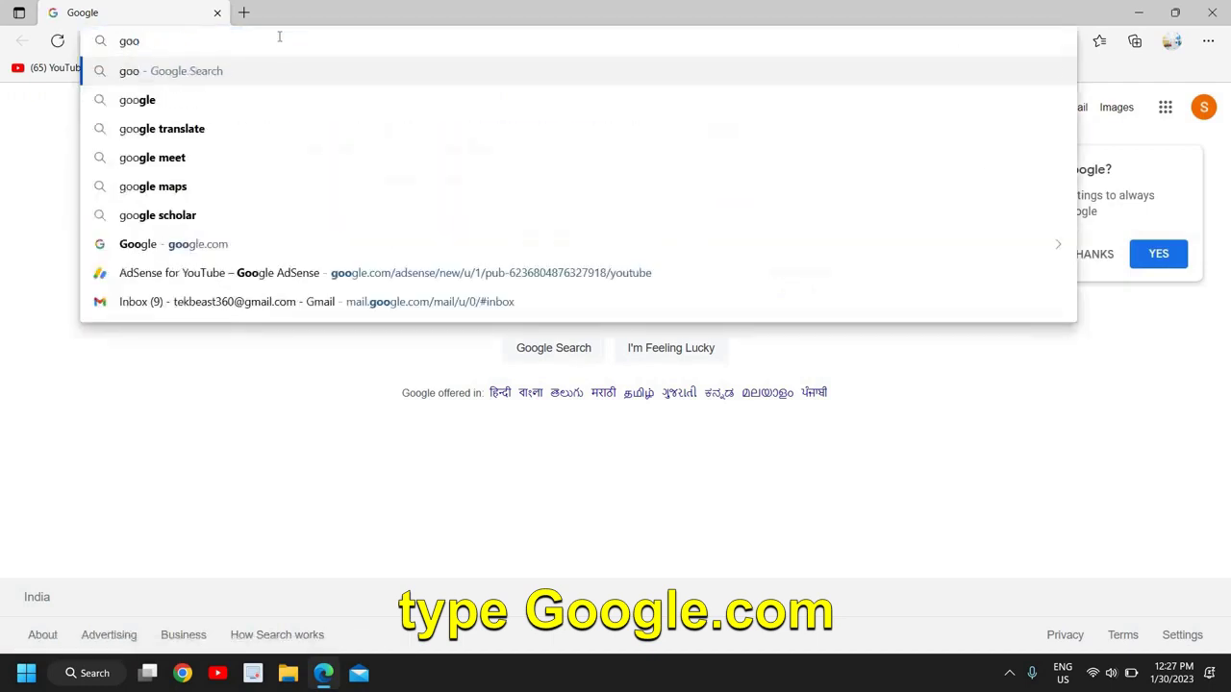
pyautogui.write('gle.com/chro')
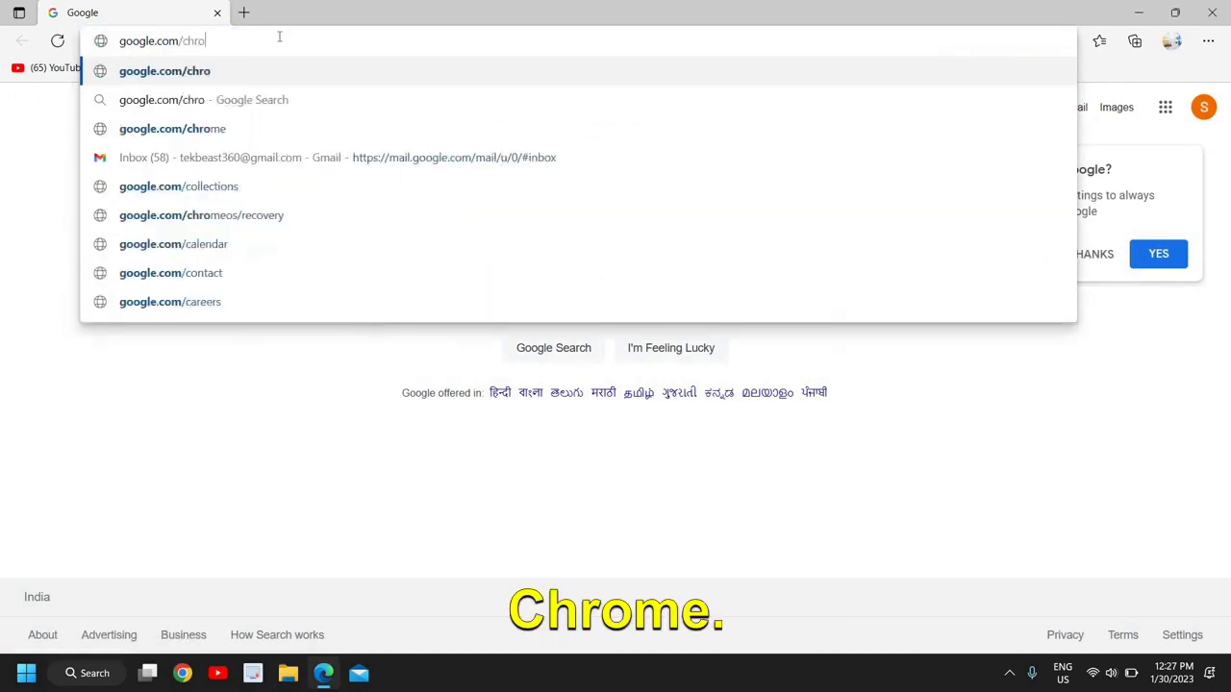
pyautogui.write('me')
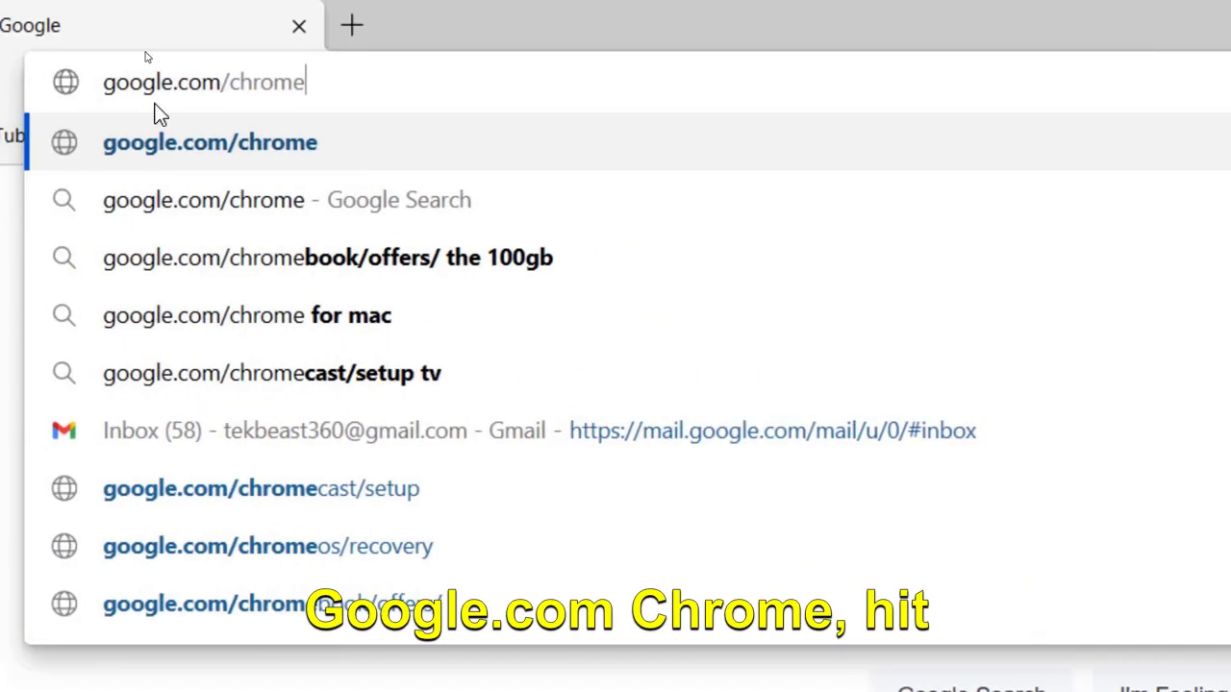
pyautogui.press('Return')
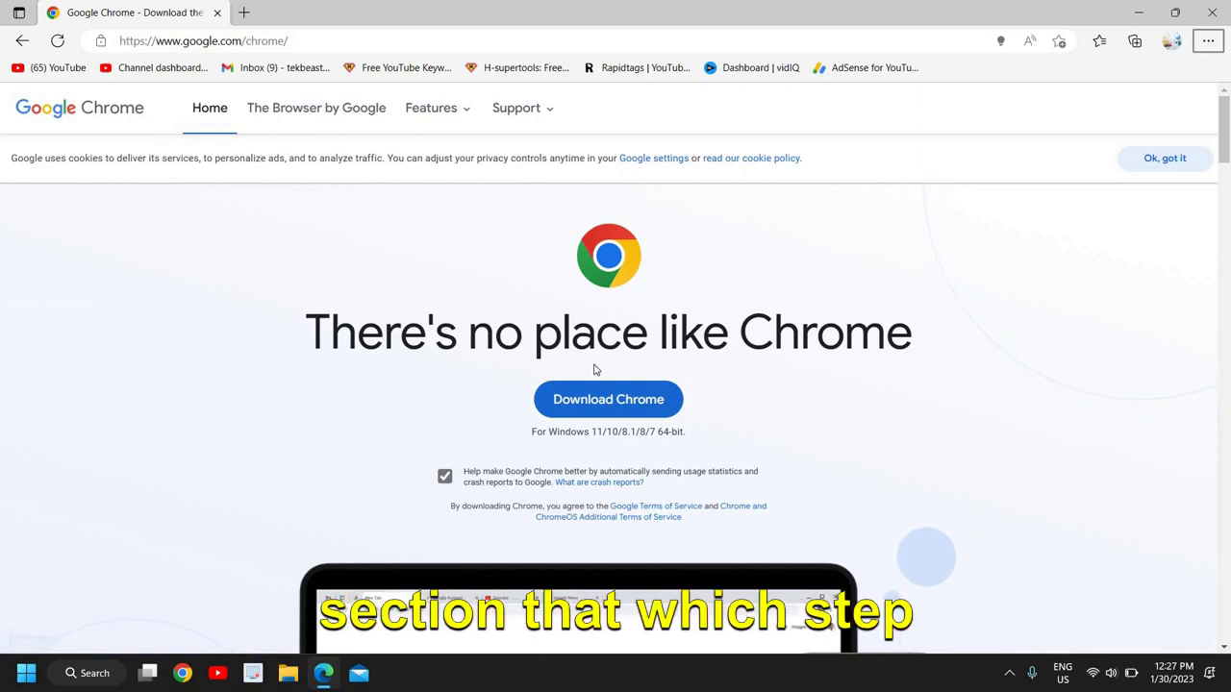
pyautogui.click(1141, 14)
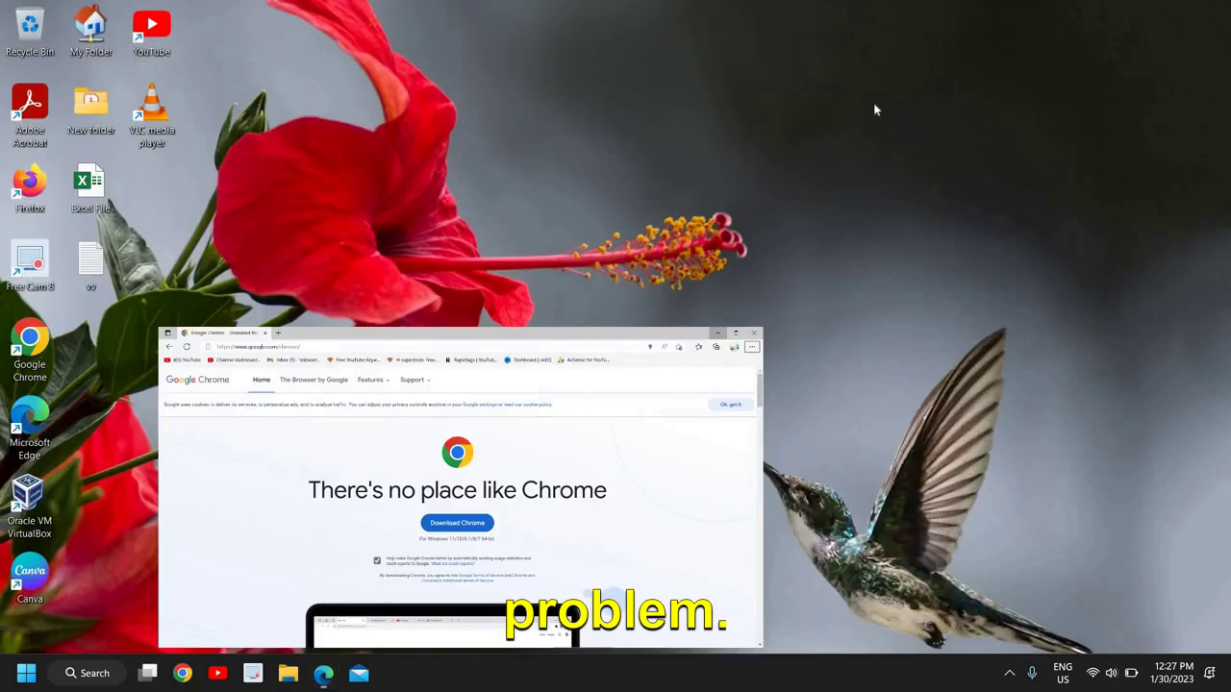